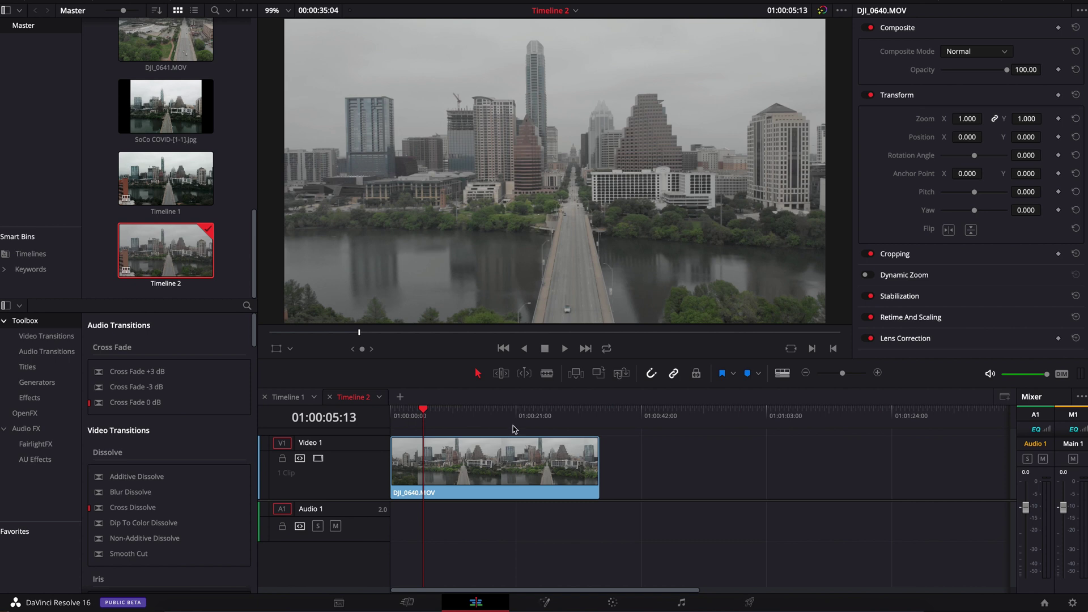
- Play through the DJI_0640.MOV clip, switch to color grading, and park the playhead at 01:00:09:06
{"action": "key", "text": "space"}
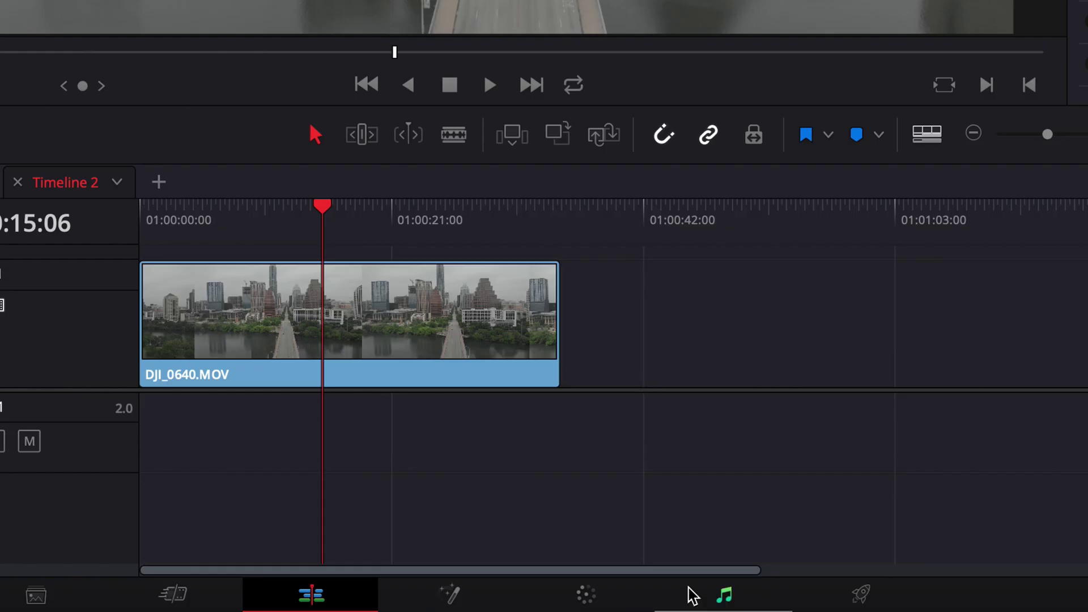
{"action": "left_click", "coordinate": [579, 590]}
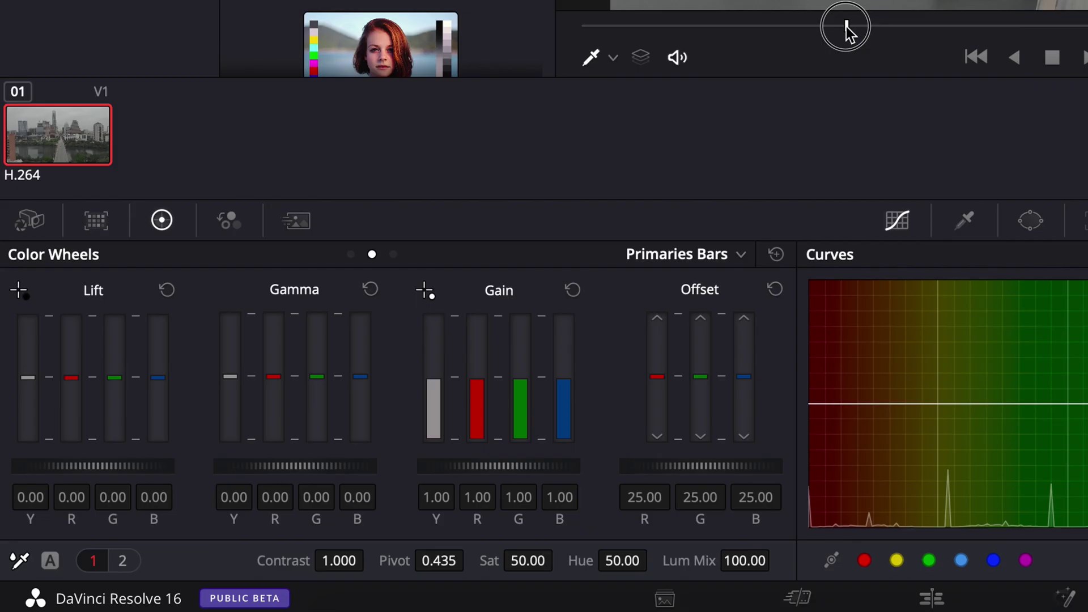
{"action": "left_click_drag", "start_coordinate": [847, 26], "coordinate": [839, 27]}
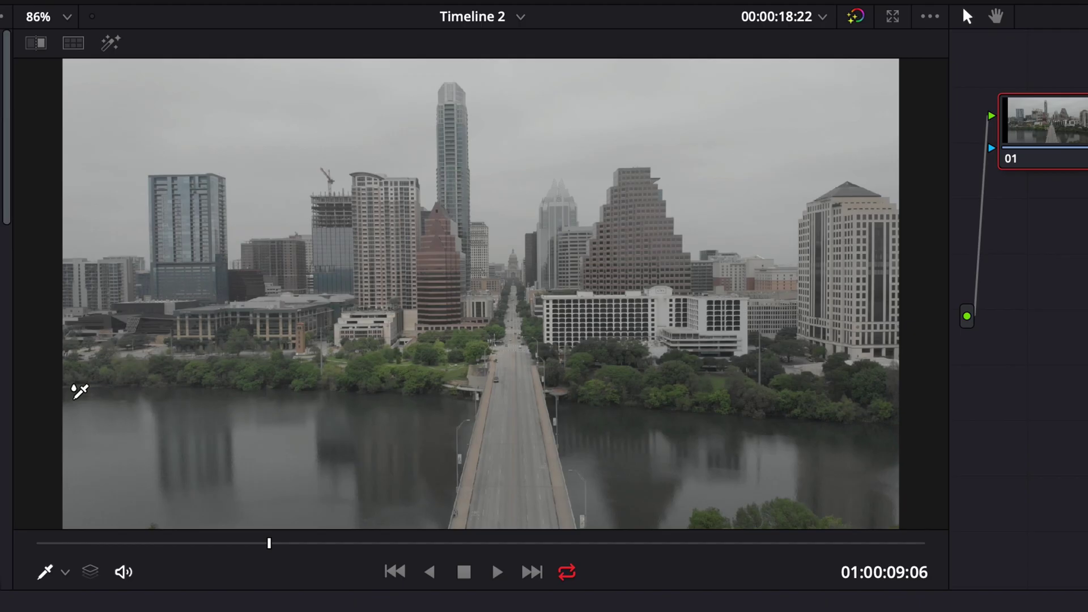
{"action": "mouse_move", "coordinate": [606, 257]}
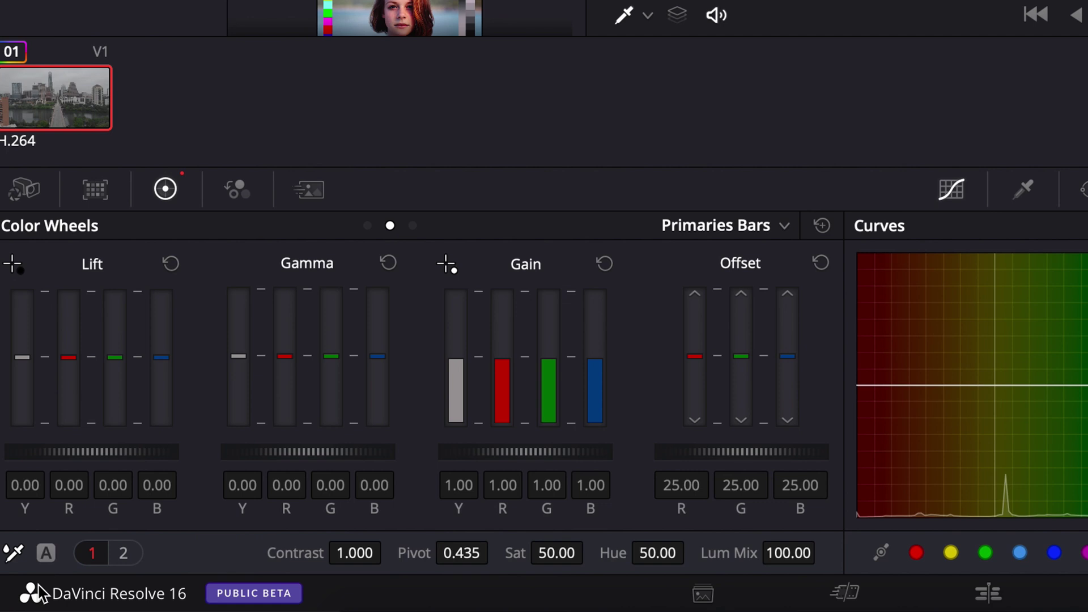
- Raise the contrast of the clip's first node to 1.352 and increase its saturation
{"action": "left_click", "coordinate": [352, 556]}
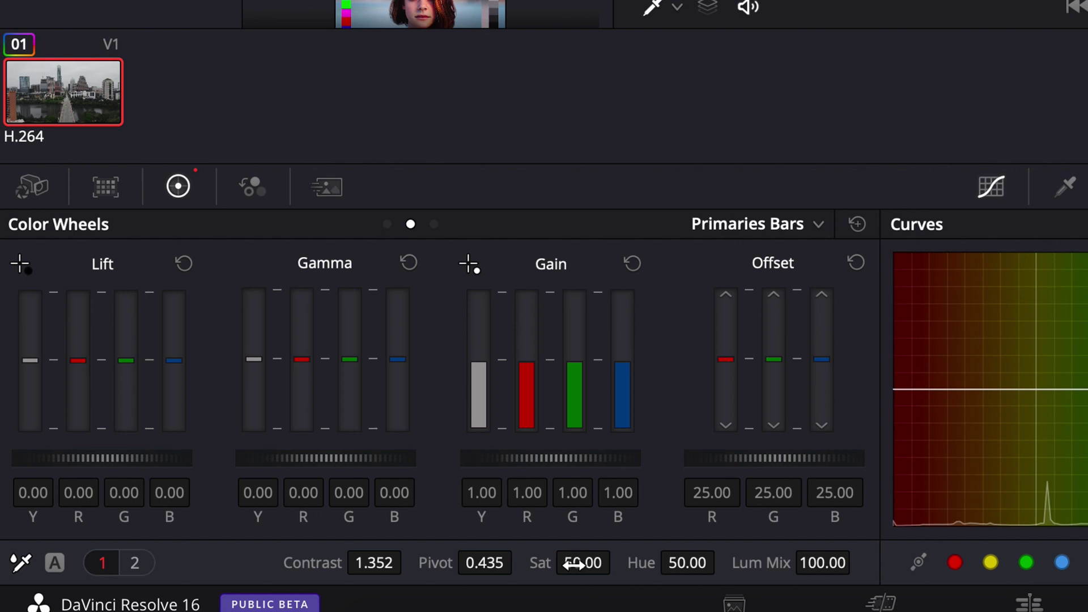
{"action": "left_click_drag", "start_coordinate": [573, 564], "coordinate": [637, 563]}
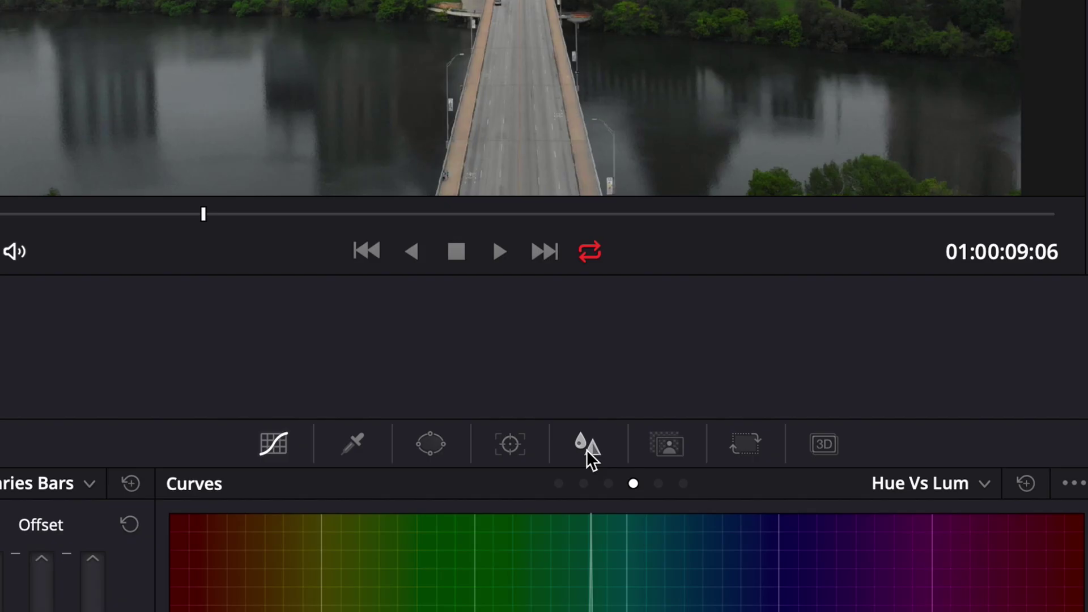
- Sharpen the clip by lowering the linked RGB blur radius to about 0.47, and compare the image with and without the grade
{"action": "left_click", "coordinate": [587, 447]}
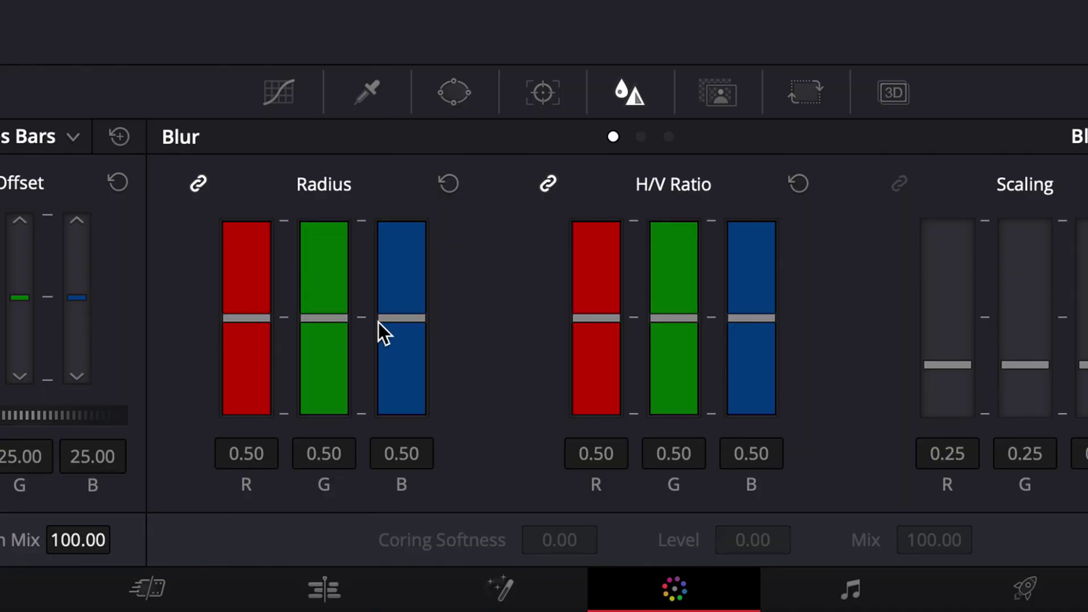
{"action": "left_click_drag", "start_coordinate": [327, 321], "coordinate": [329, 322]}
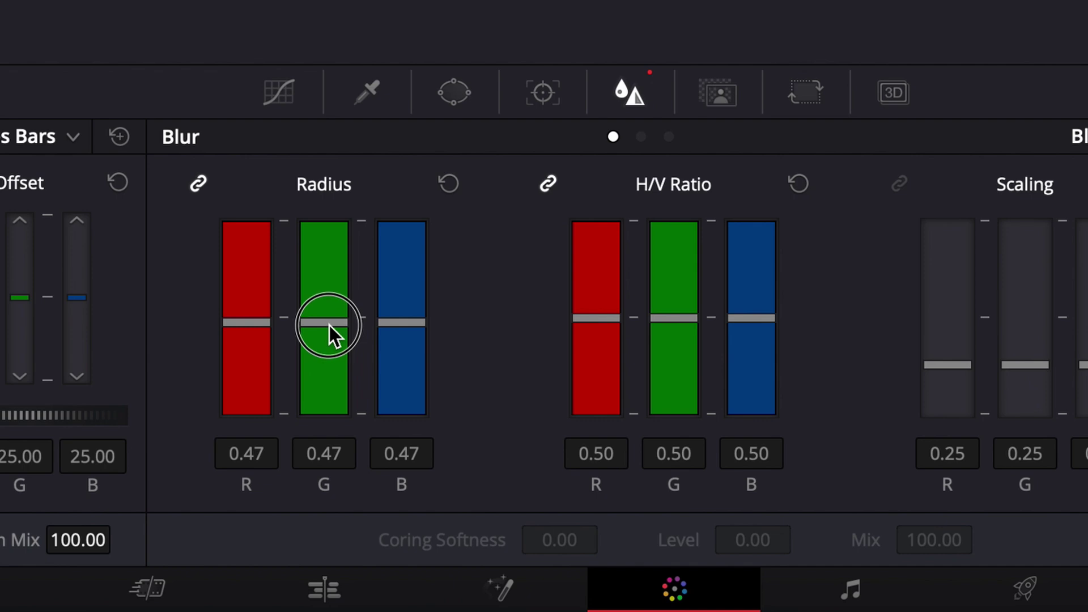
{"action": "left_click_drag", "start_coordinate": [328, 325], "coordinate": [327, 326]}
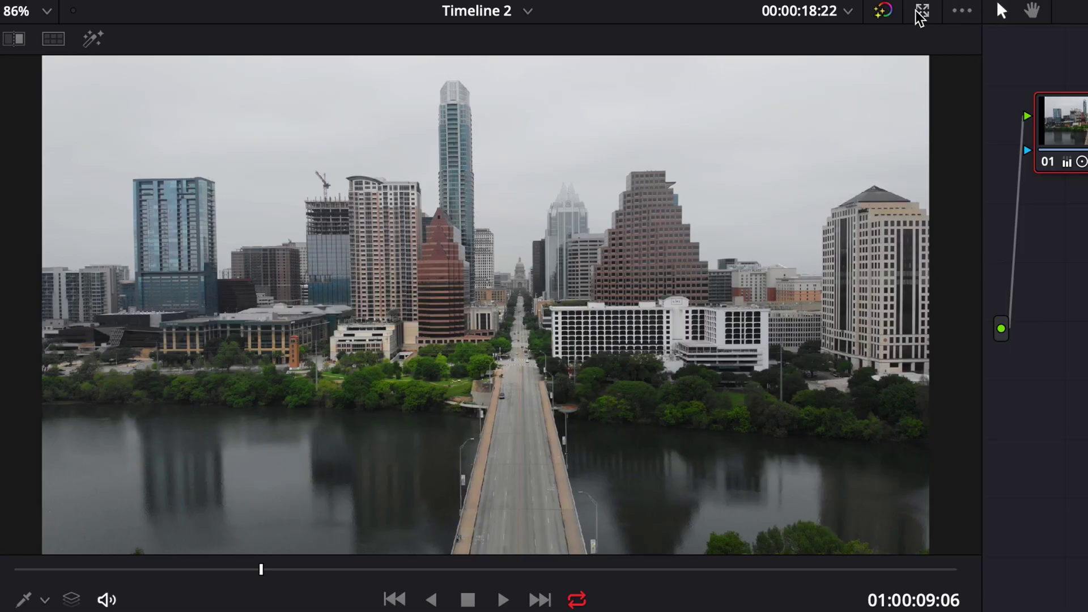
{"action": "left_click", "coordinate": [885, 11]}
{"action": "left_click", "coordinate": [888, 11]}
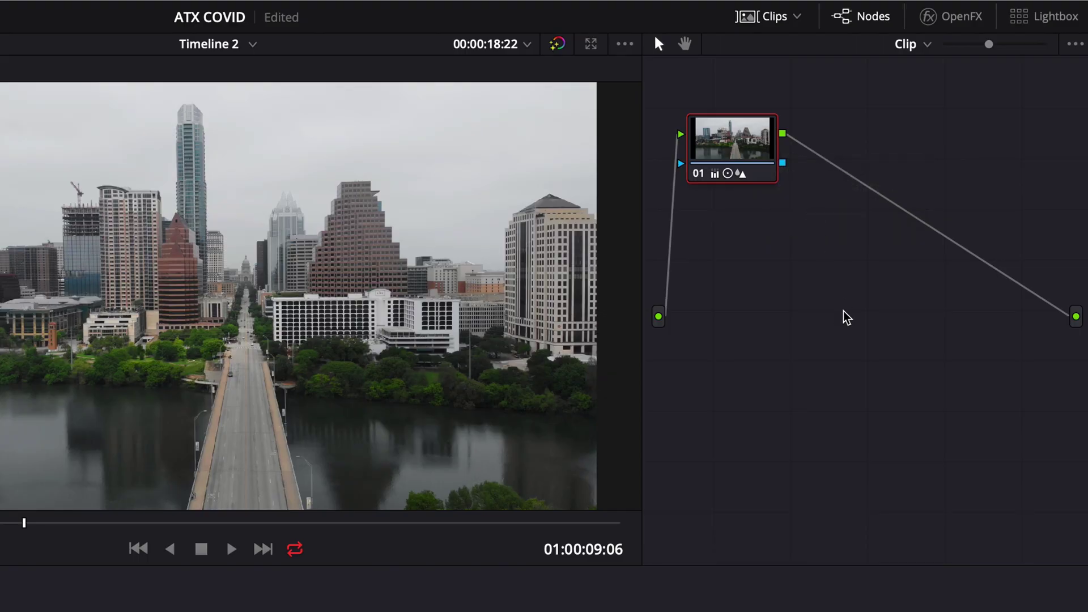
- Add a serial node after node 01, view the Primaries Wheels and Log modes, and nudge the red Lift down in Primaries Bars
{"action": "key", "text": "alt+s"}
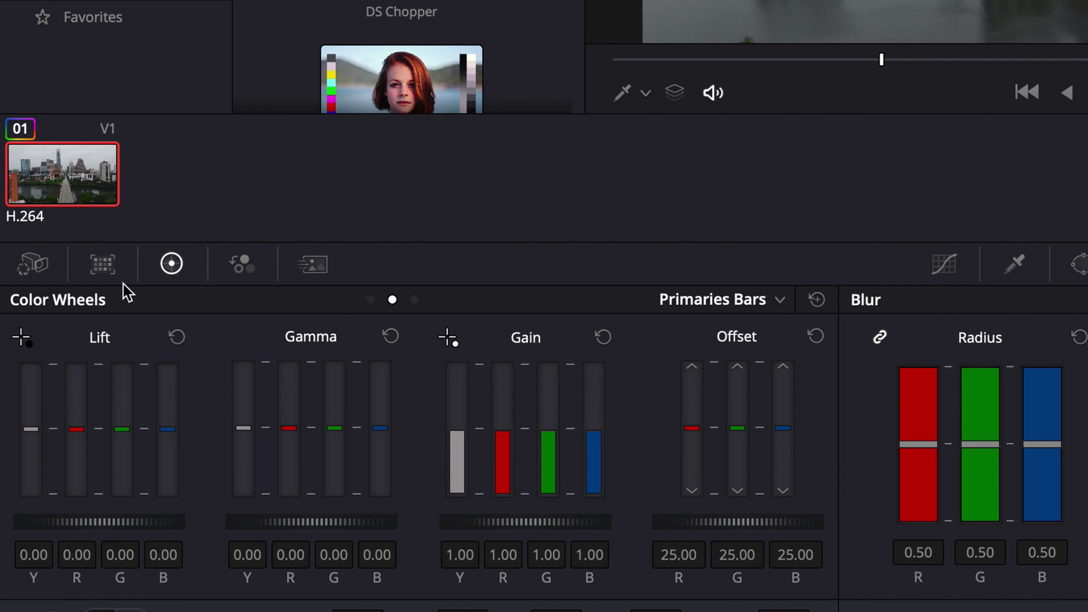
{"action": "left_click", "coordinate": [369, 301]}
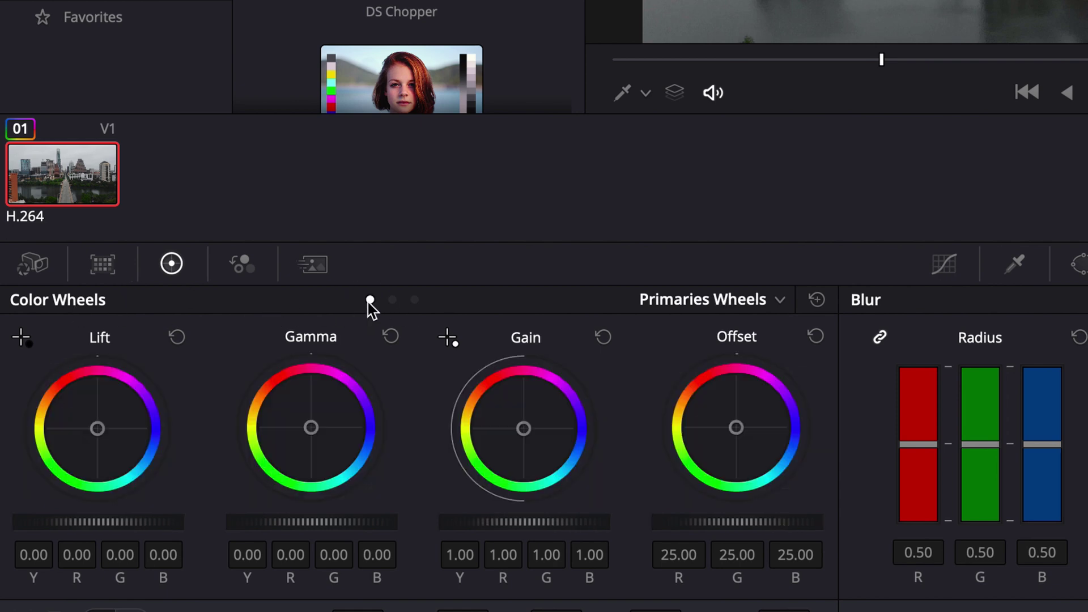
{"action": "left_click", "coordinate": [392, 300]}
{"action": "left_click", "coordinate": [415, 299]}
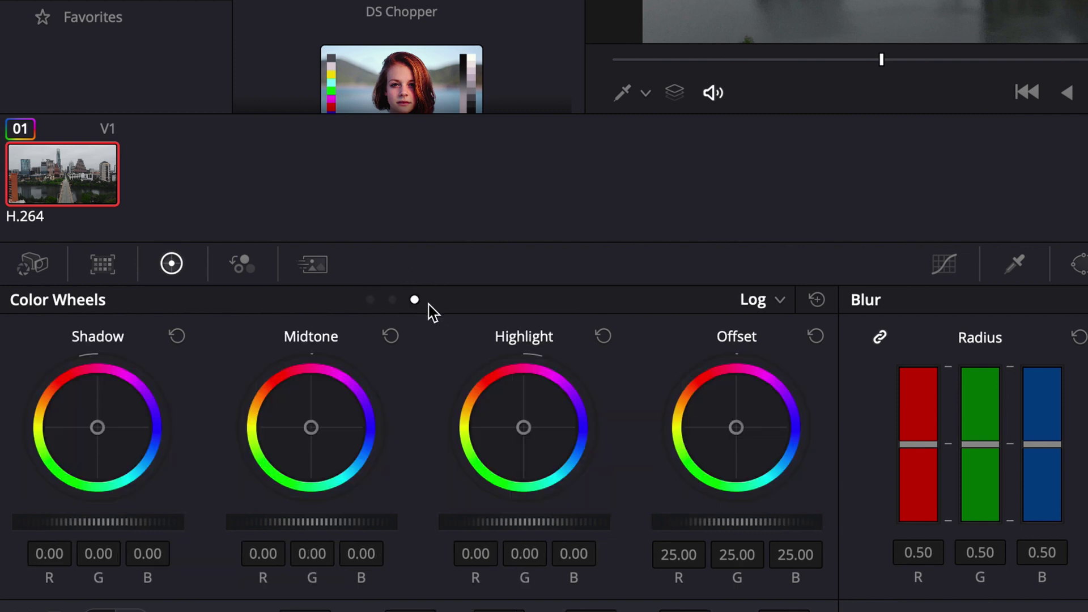
{"action": "left_click", "coordinate": [393, 300]}
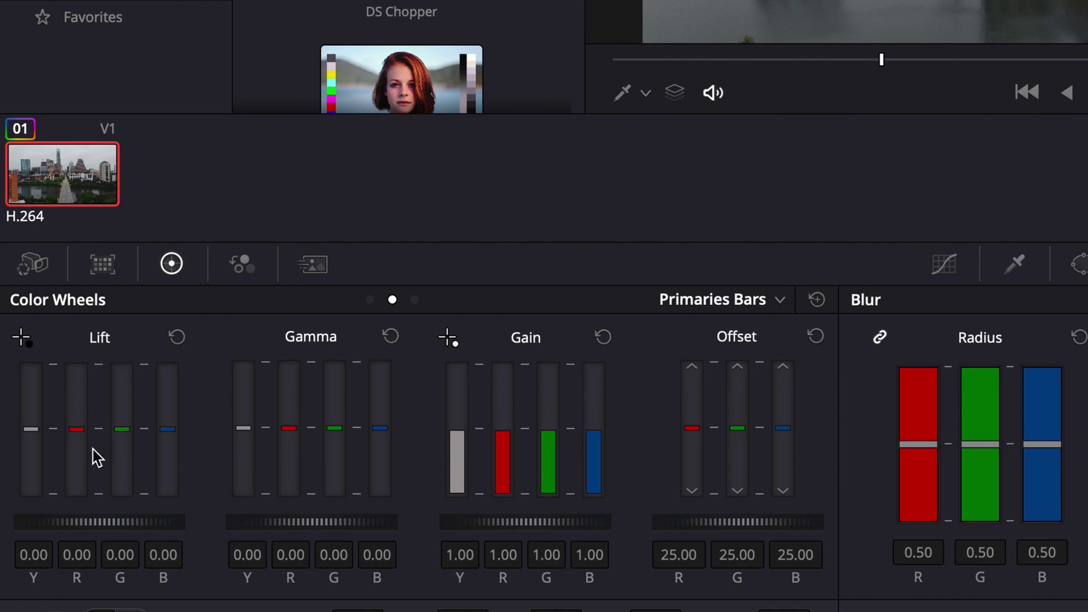
{"action": "left_click_drag", "start_coordinate": [80, 437], "coordinate": [76, 444]}
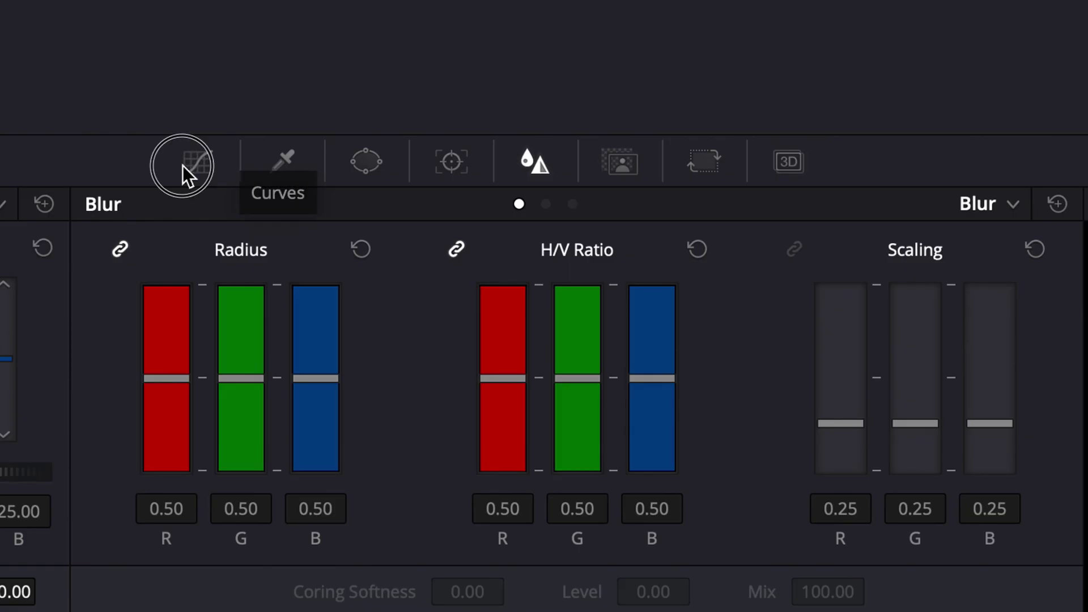
- Add control points for the yellow, green, cyan, blue and magenta ranges to the Hue Vs Hue curve
{"action": "left_click", "coordinate": [182, 165]}
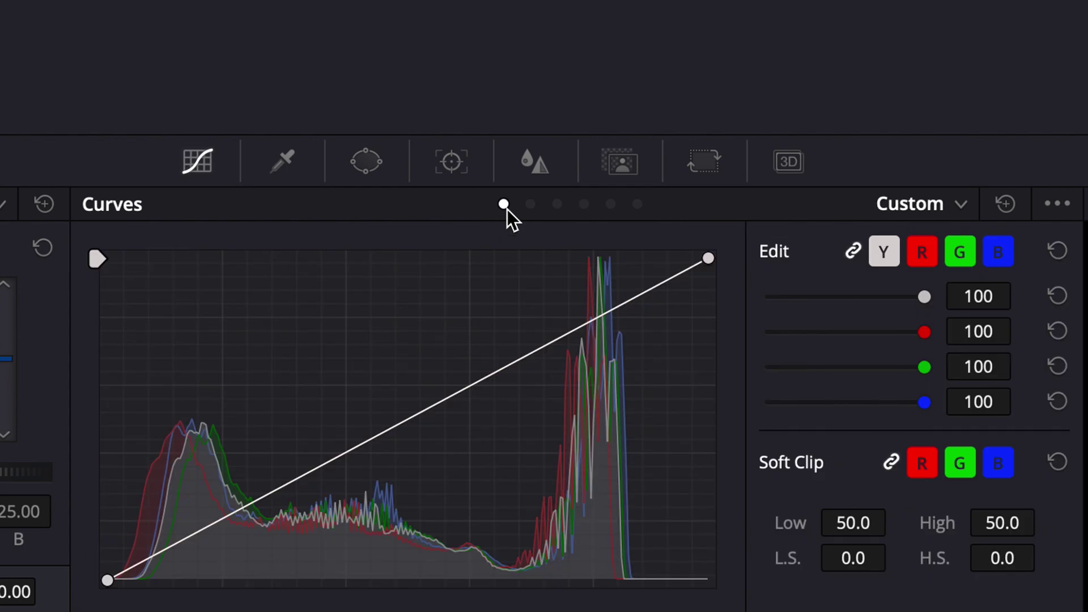
{"action": "left_click", "coordinate": [530, 204]}
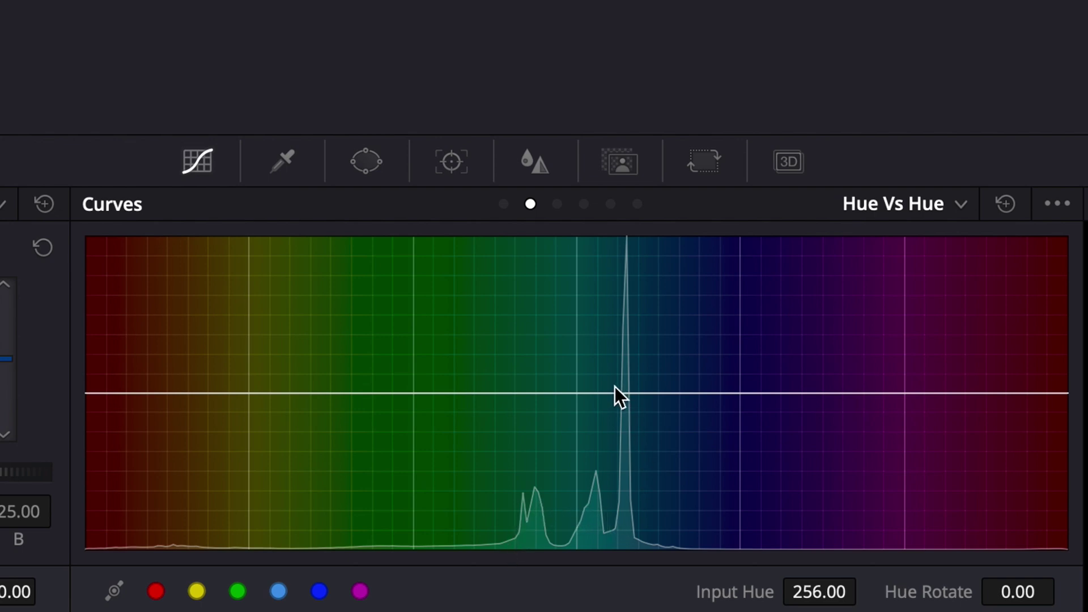
{"action": "left_click", "coordinate": [278, 592]}
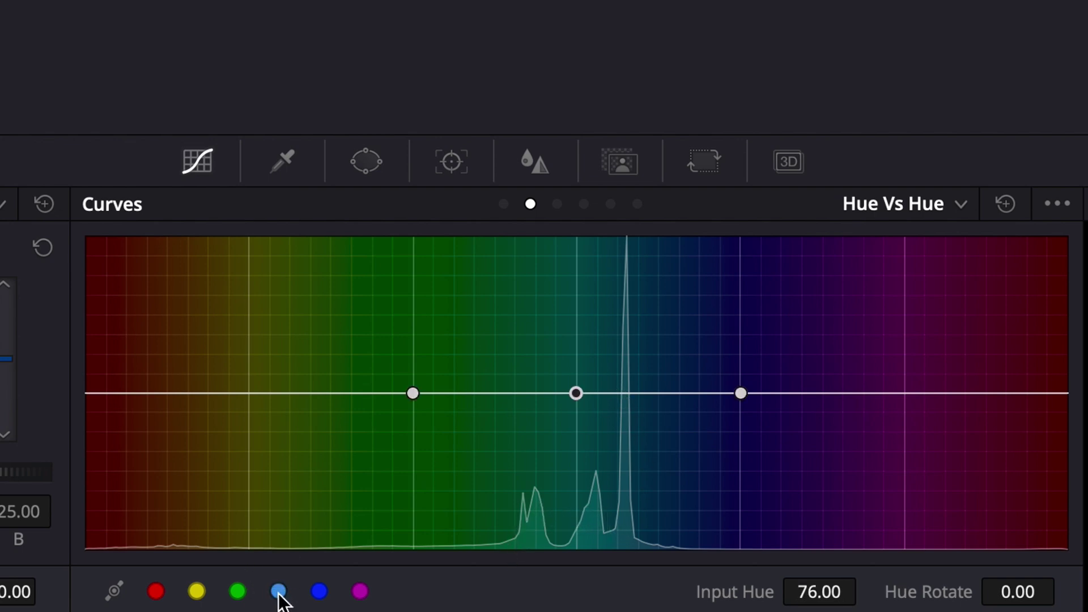
{"action": "left_click", "coordinate": [319, 592]}
{"action": "left_click", "coordinate": [238, 591]}
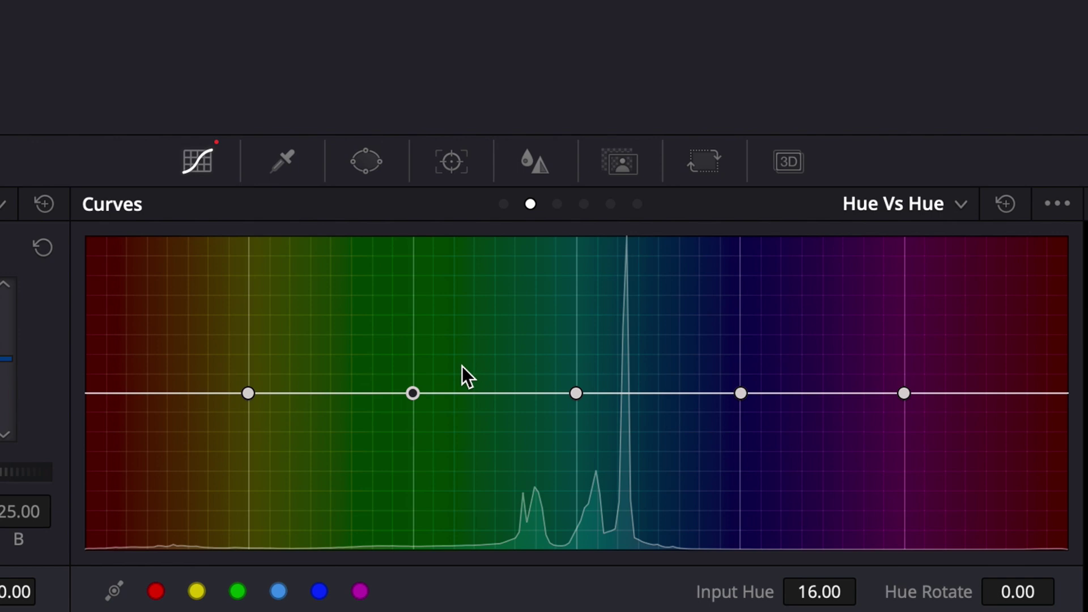
- Anchor the Hue Vs Hue curve between green and cyan, shift the green point up toward yellow, and raise a point at the cyan-blue peak
{"action": "left_click", "coordinate": [498, 396]}
{"action": "left_click_drag", "start_coordinate": [498, 396], "coordinate": [499, 394]}
{"action": "left_click_drag", "start_coordinate": [413, 393], "coordinate": [370, 366]}
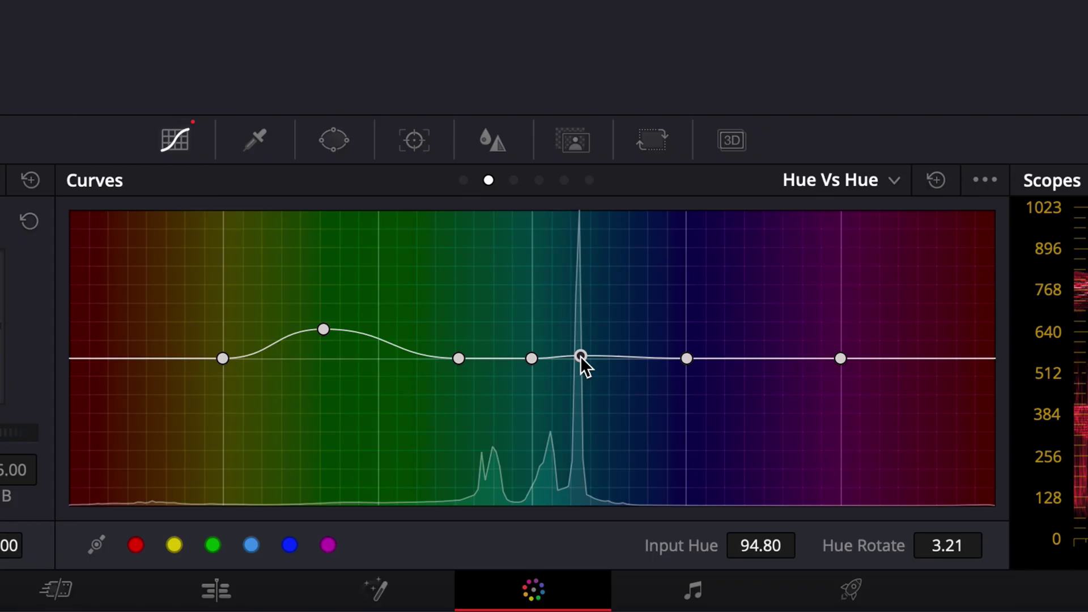
{"action": "left_click_drag", "start_coordinate": [581, 356], "coordinate": [570, 338]}
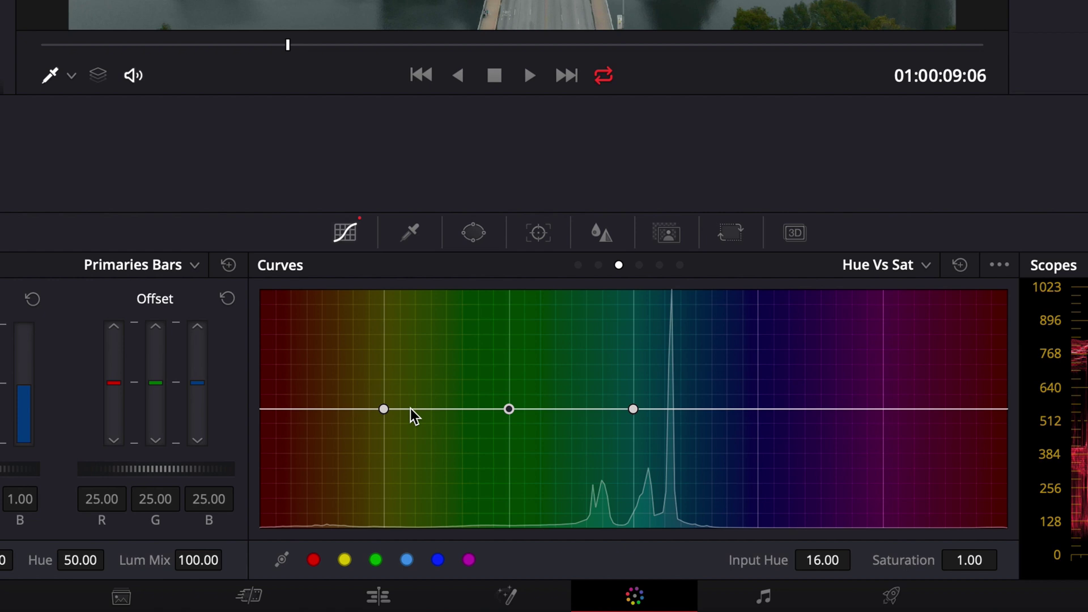
- Add yellow range points to the Hue Vs Sat curve and pull its green point down to desaturate the greens
{"action": "left_click", "coordinate": [343, 561]}
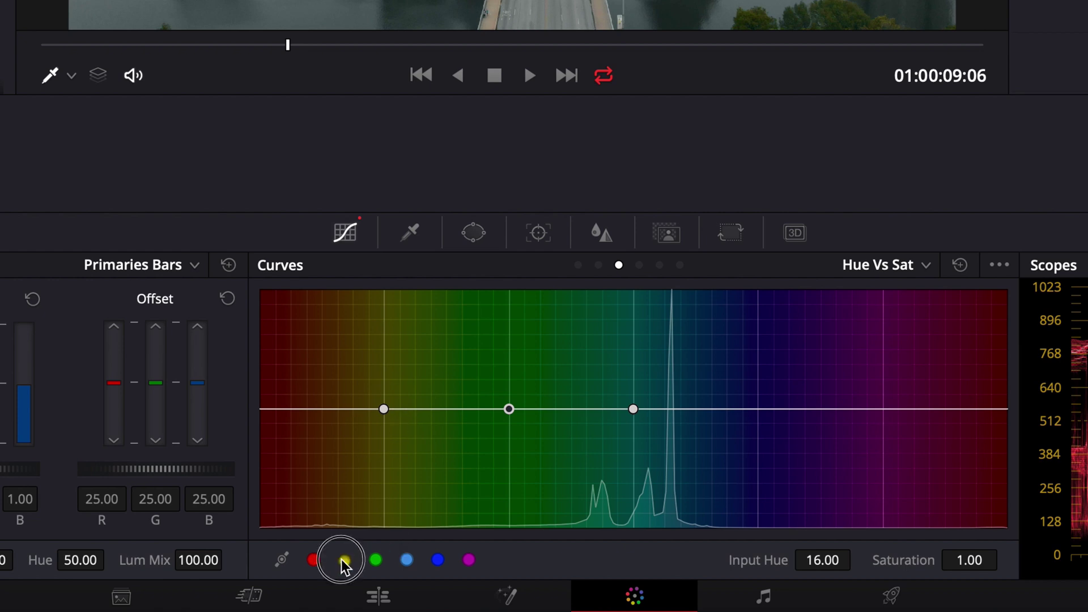
{"action": "left_click", "coordinate": [509, 410]}
{"action": "left_click_drag", "start_coordinate": [508, 410], "coordinate": [502, 443]}
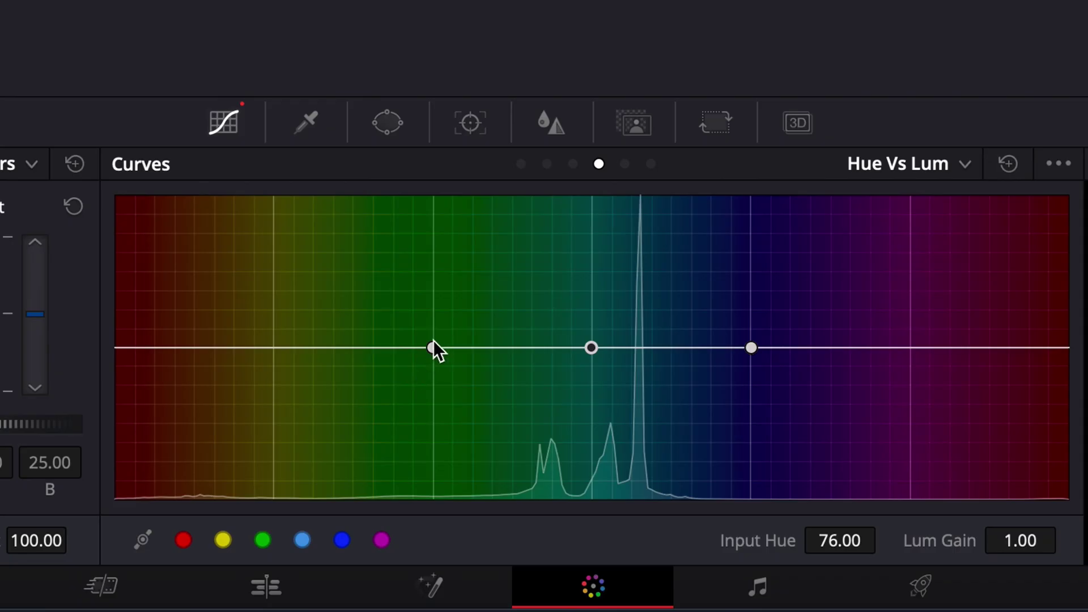
- On the Hue Vs Lum curve, raise the green point to 1.27 lum gain and lower a new point at the cyan-blue peak to 0.56
{"action": "left_click_drag", "start_coordinate": [433, 348], "coordinate": [435, 309]}
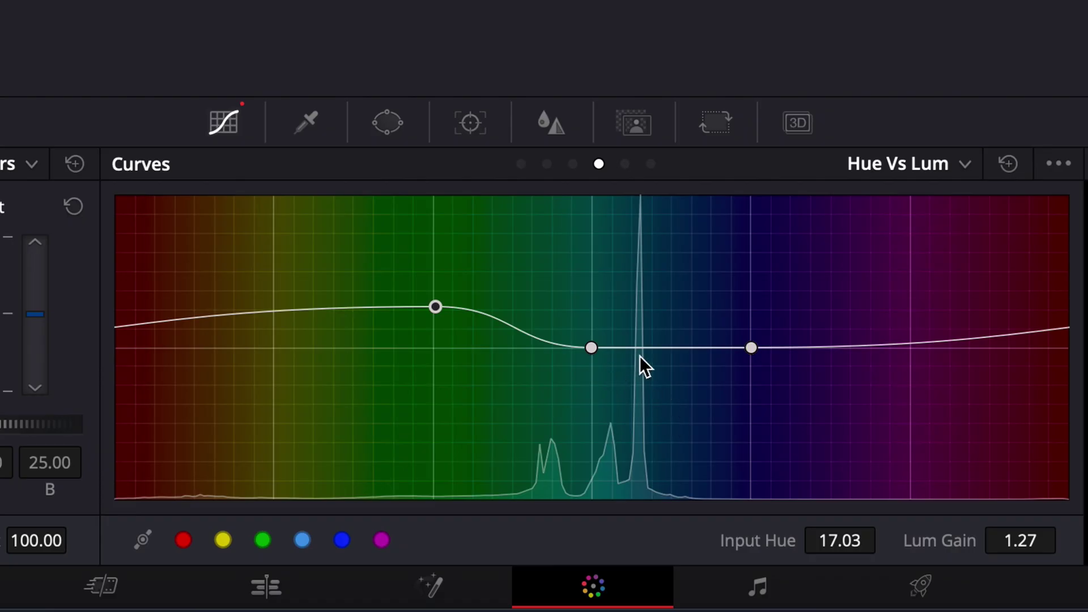
{"action": "left_click", "coordinate": [641, 347]}
{"action": "left_click_drag", "start_coordinate": [642, 343], "coordinate": [638, 428]}
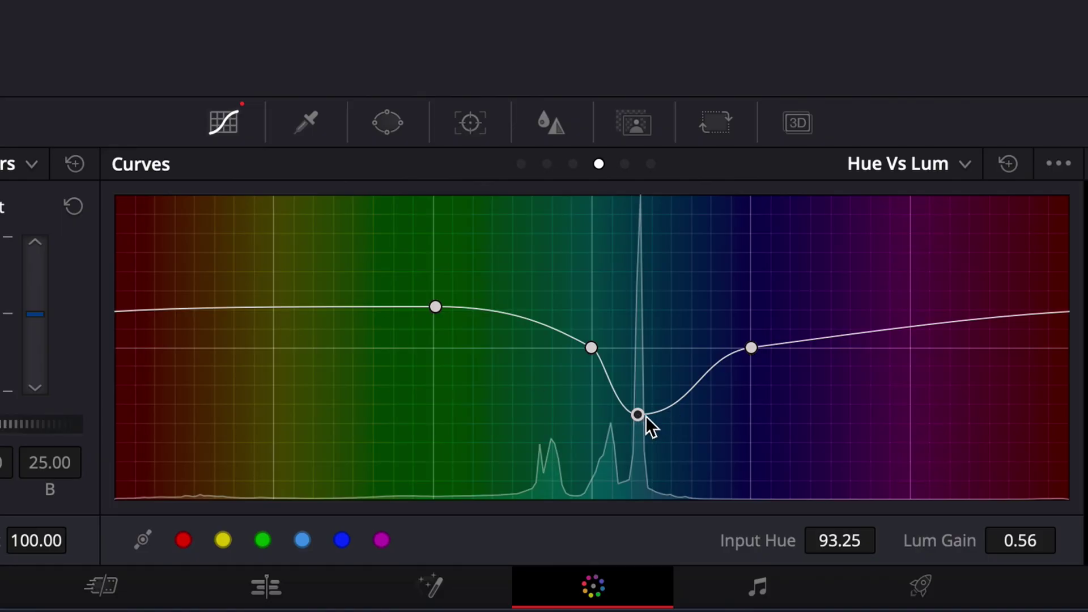
- Anchor the Hue Vs Lum curve near its baseline in the yellow and magenta ranges, and toggle the grade bypass to compare the image
{"action": "left_click_drag", "start_coordinate": [287, 307], "coordinate": [280, 351]}
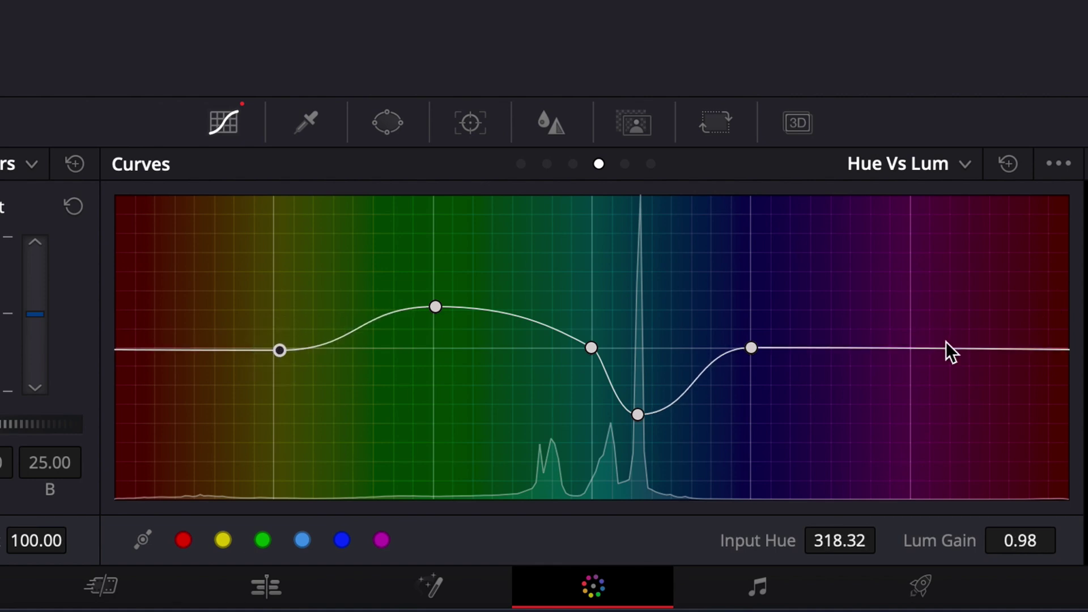
{"action": "left_click_drag", "start_coordinate": [908, 350], "coordinate": [914, 355]}
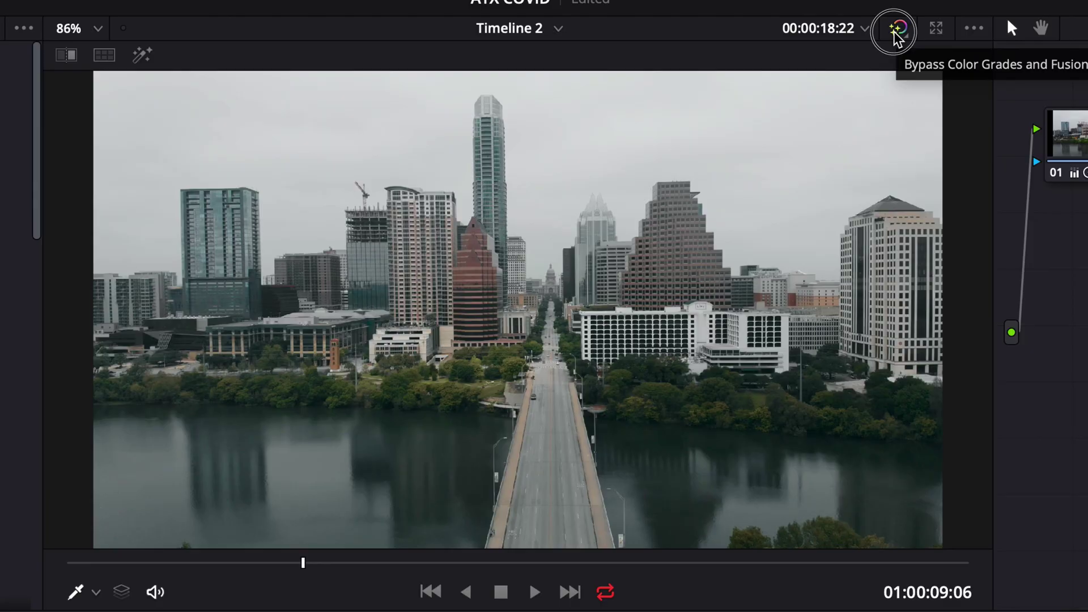
{"action": "left_click", "coordinate": [894, 31]}
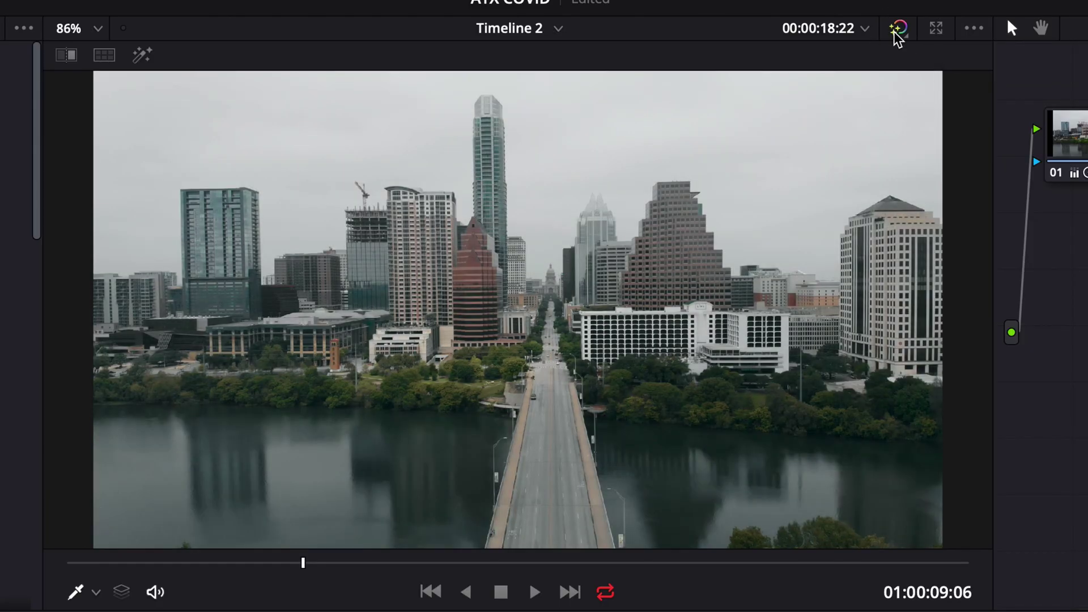